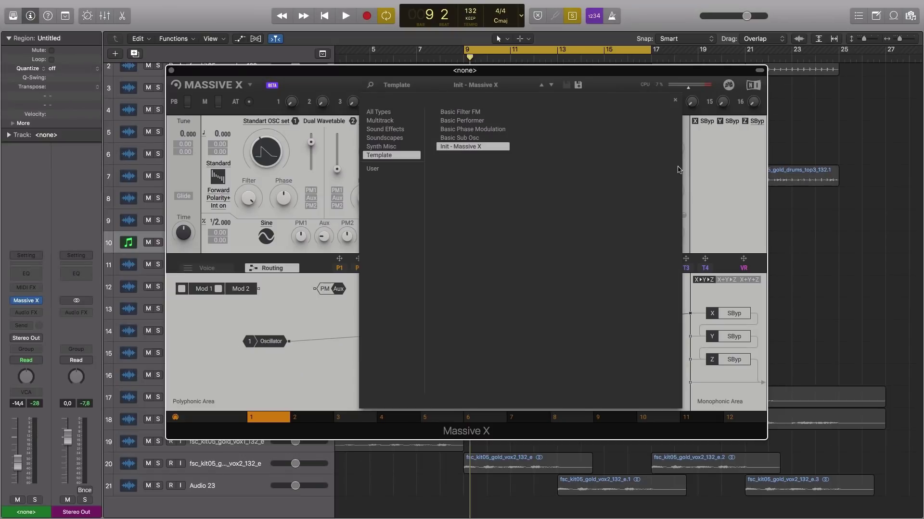
Step: Close the preset browser to show the Init - Massive X patch on the synth panel
left_click(702, 169)
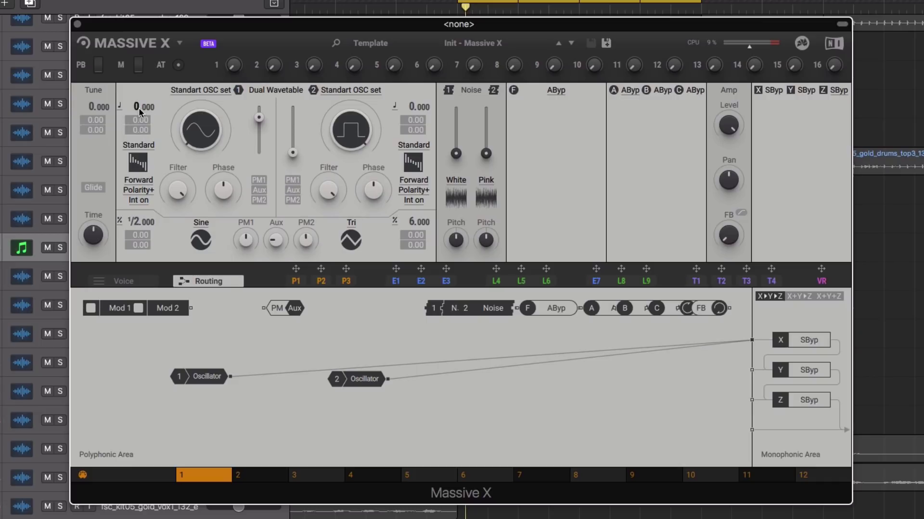
Step: Tune oscillator 1's pitch to -24 and assign envelope E2 to modulate it
left_click_drag(133, 108, 134, 128)
left_click(420, 283)
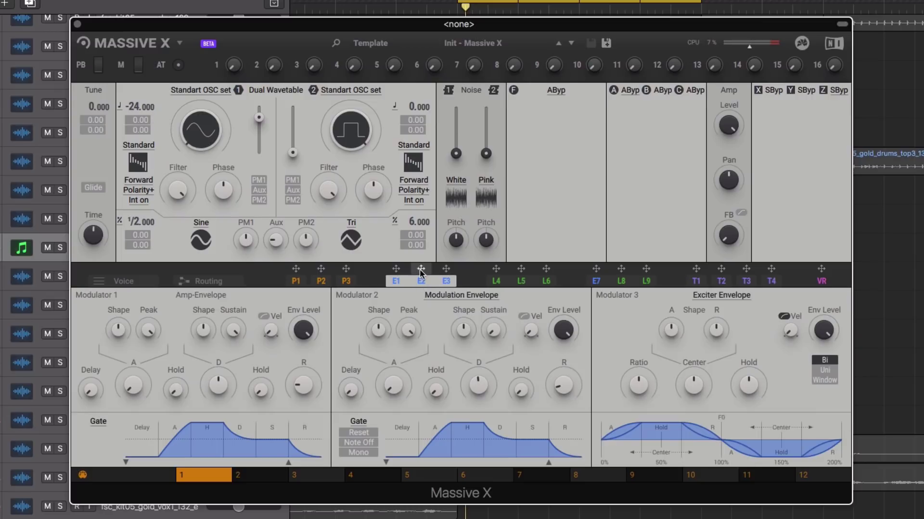
left_click_drag(421, 268, 138, 124)
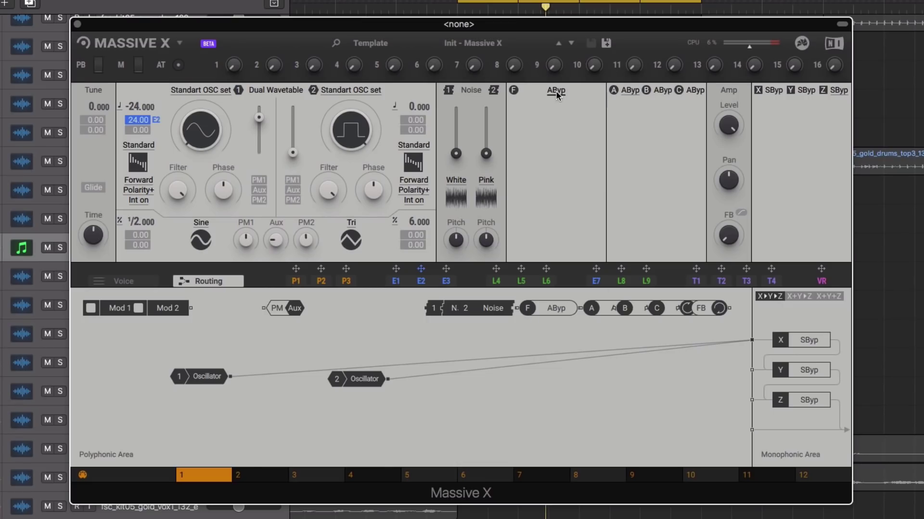
Step: Load the Blue Monark filter and move its Blue M node into the open routing area
left_click(556, 90)
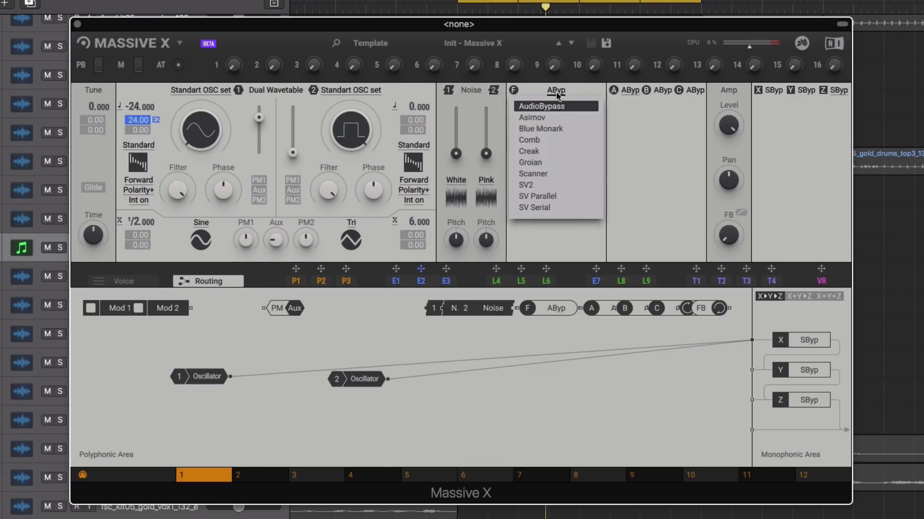
left_click(549, 128)
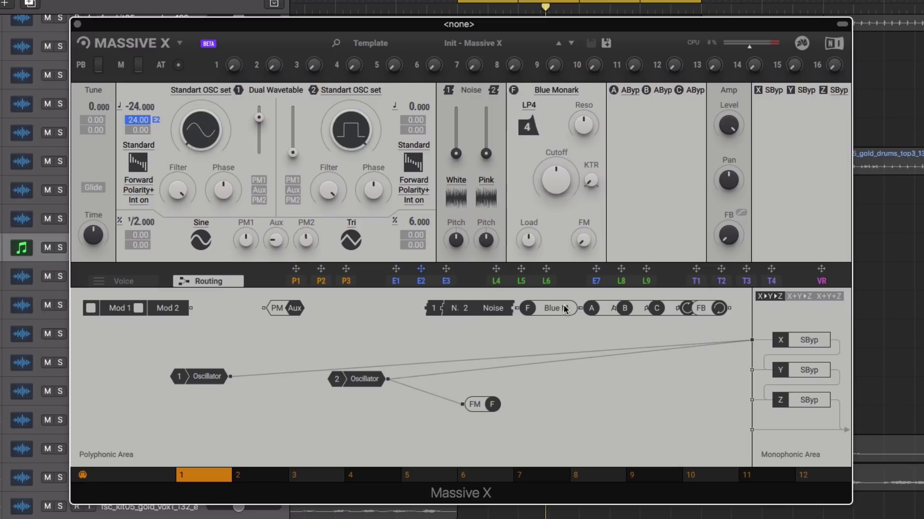
left_click_drag(558, 308, 552, 378)
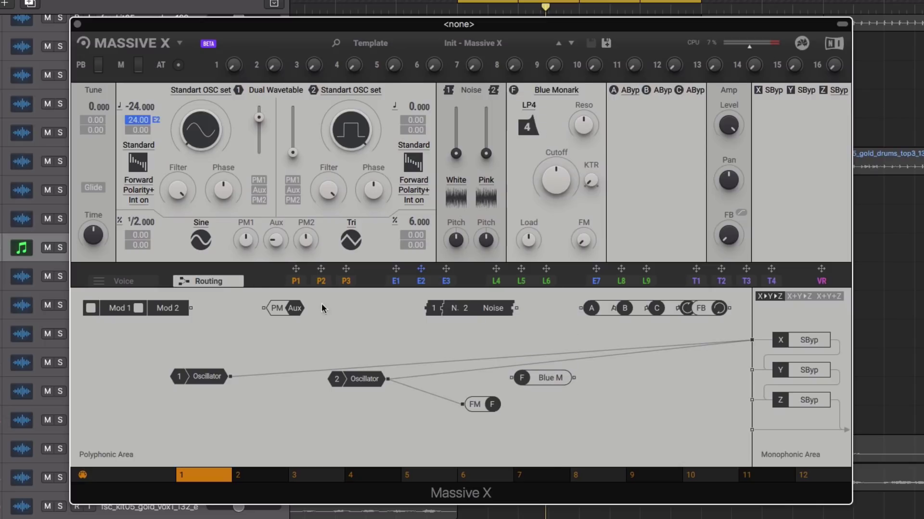
Step: Replace Osc 1's direct output cable with an Osc 1 → Blue M → X route
double_click(409, 362)
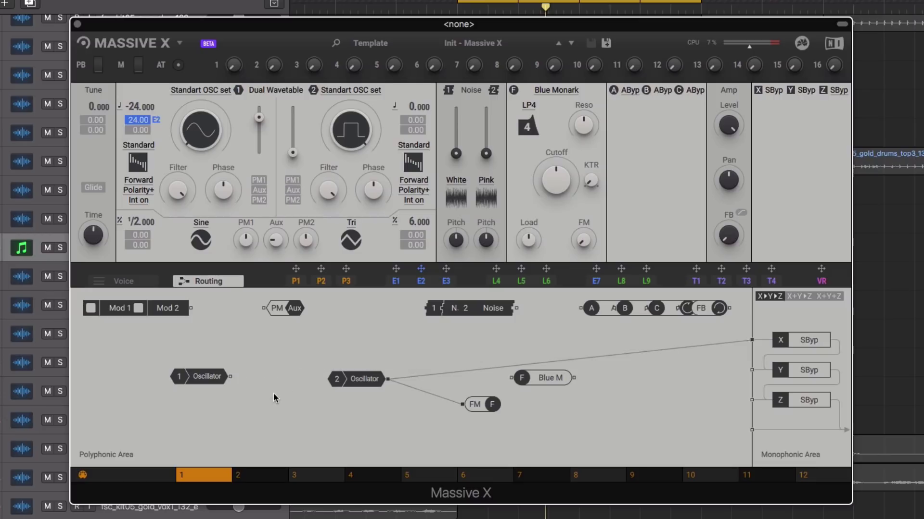
left_click_drag(232, 377, 511, 378)
left_click_drag(572, 377, 750, 340)
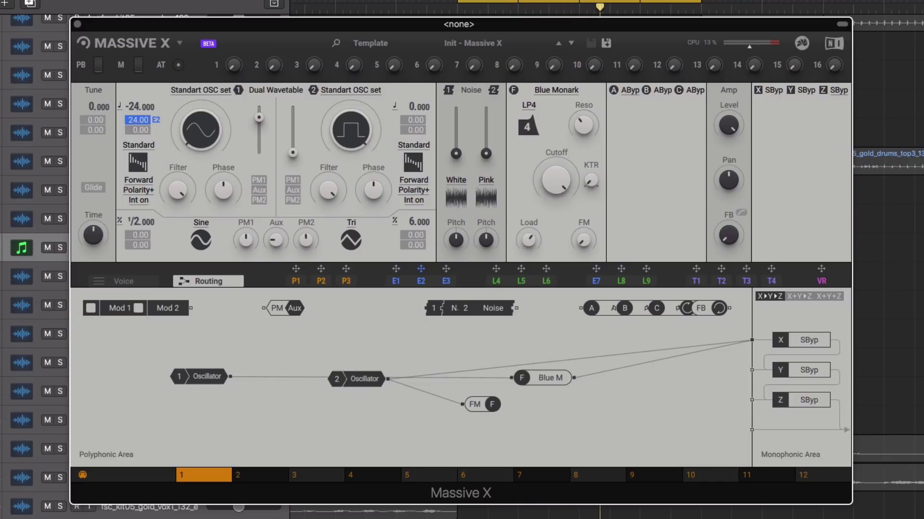
Step: Switch oscillator 1's wavetable to SQ-Sin-Saw Morph
left_click(422, 280)
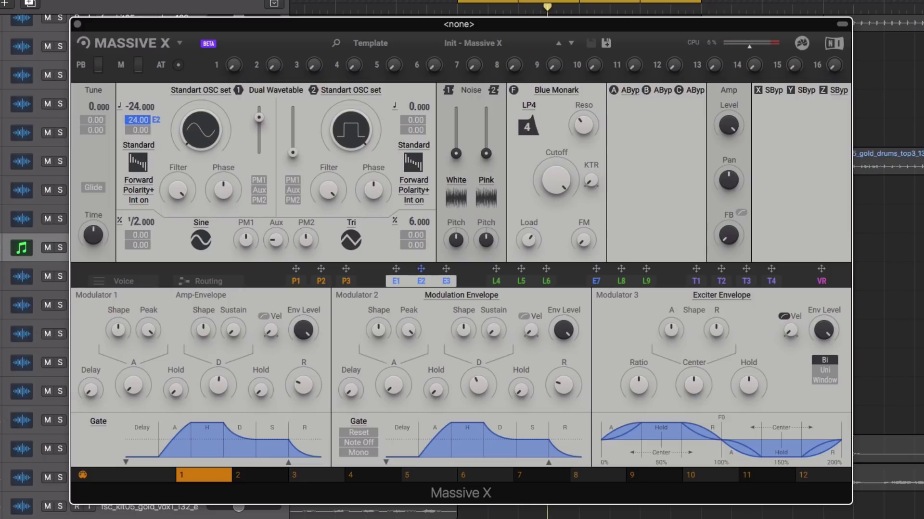
left_click(202, 90)
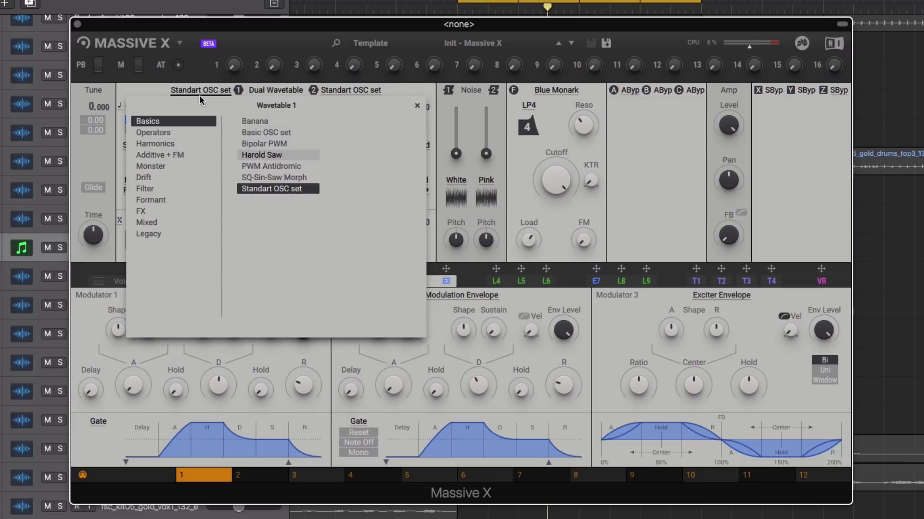
left_click(263, 178)
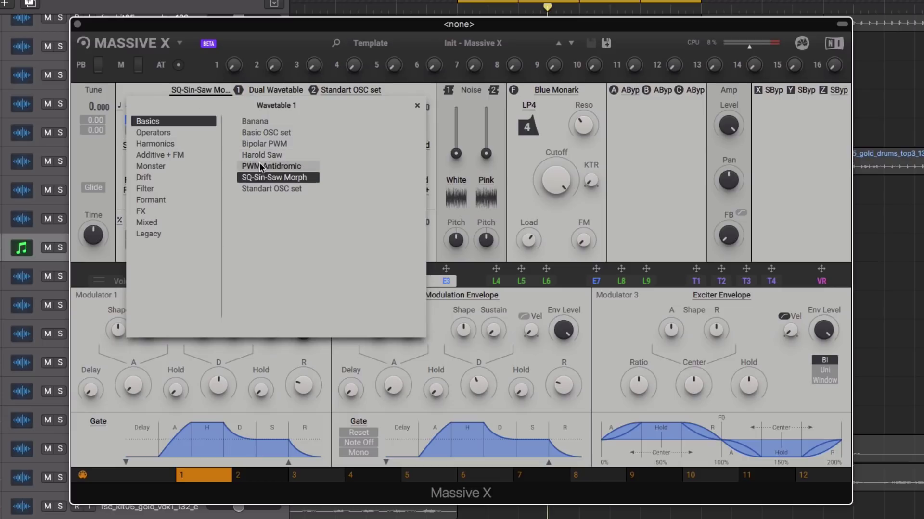
left_click(659, 195)
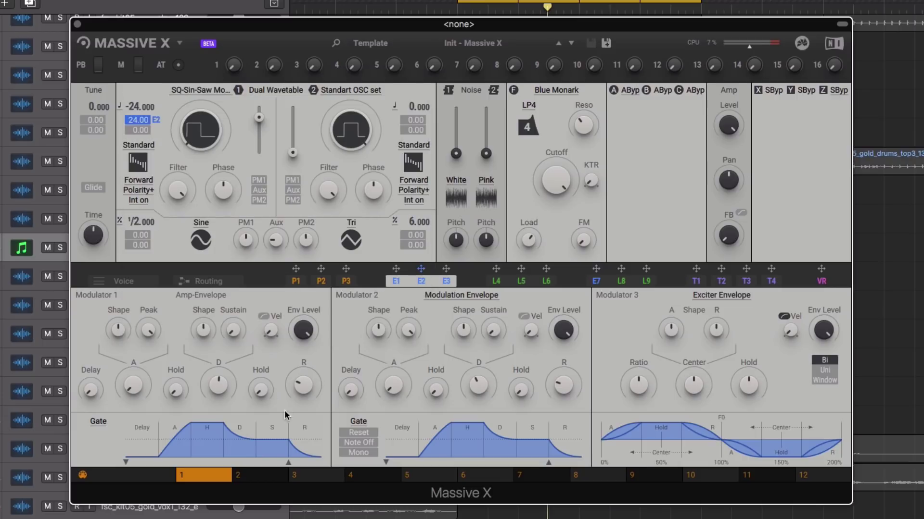
Step: Start Logic playback to audition the patch, then return to the synth
left_click(20, 245)
key("space")
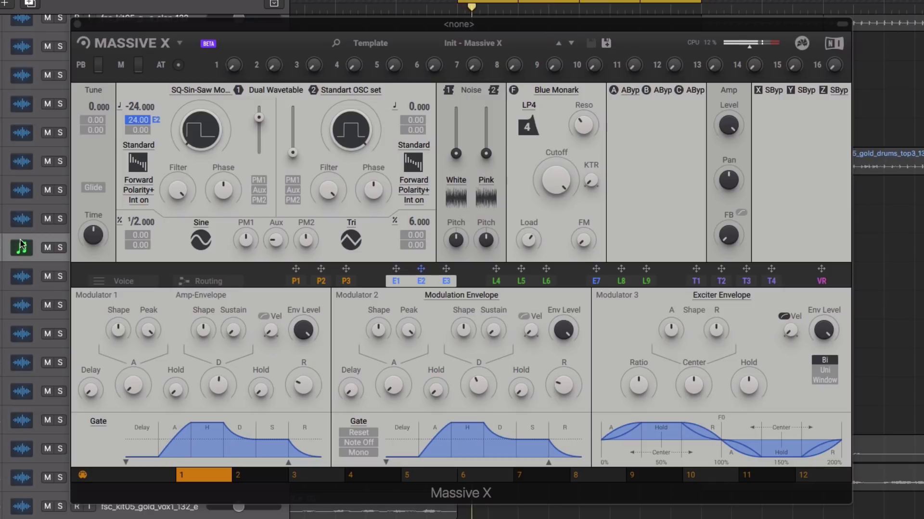
left_click(195, 130)
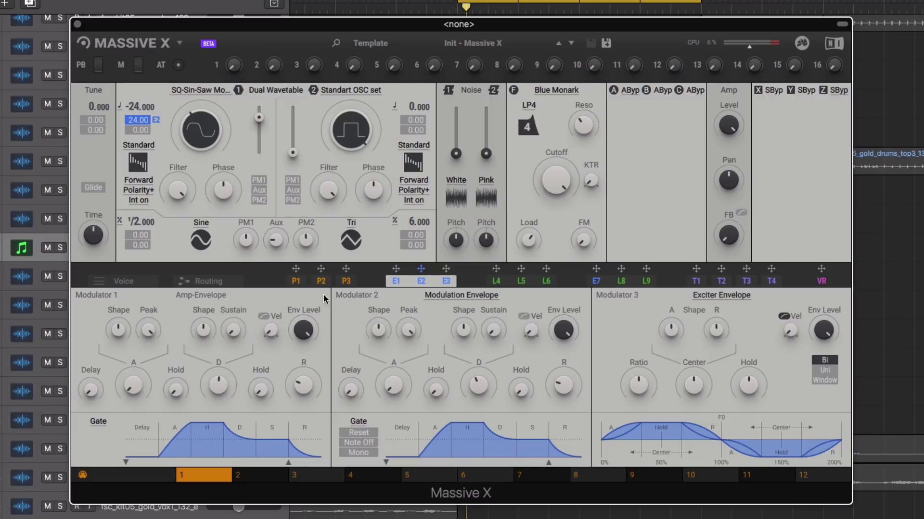
Step: Assign Performer P1 to oscillator 1's pitch at 24.00 and make it unipolar
left_click(295, 281)
left_click_drag(296, 269, 188, 138)
mouse_move(144, 117)
left_mouse_down()
mouse_move(147, 131)
mouse_move(157, 120)
left_mouse_up()
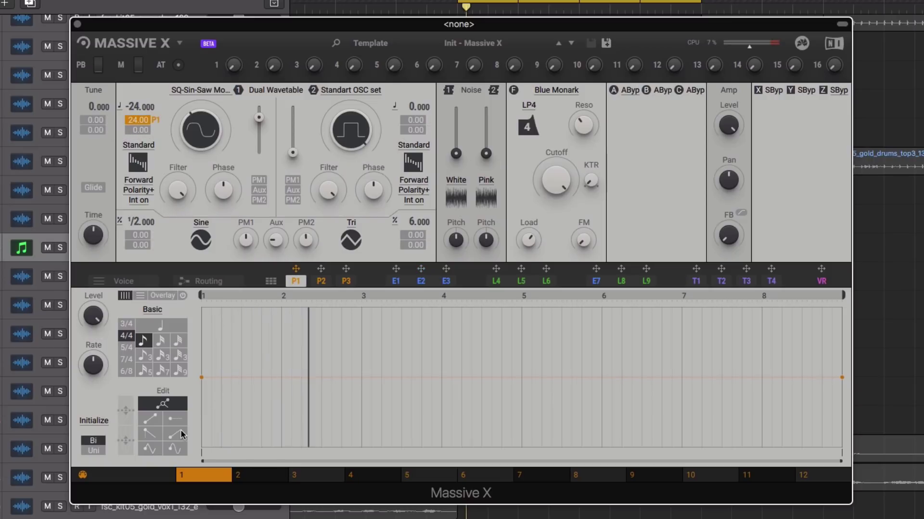
left_click(89, 450)
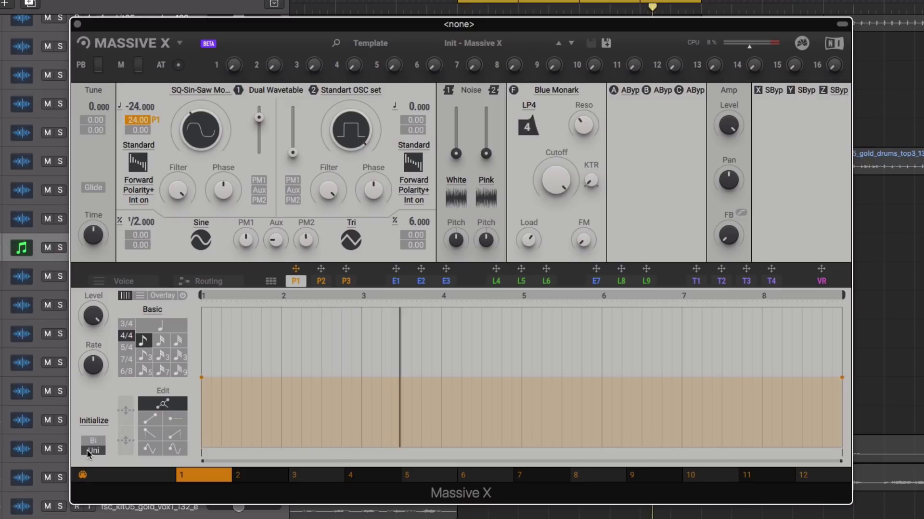
Step: Draw a single ramp-down step in P1 and bend it into a steep exponential decay
left_click(148, 435)
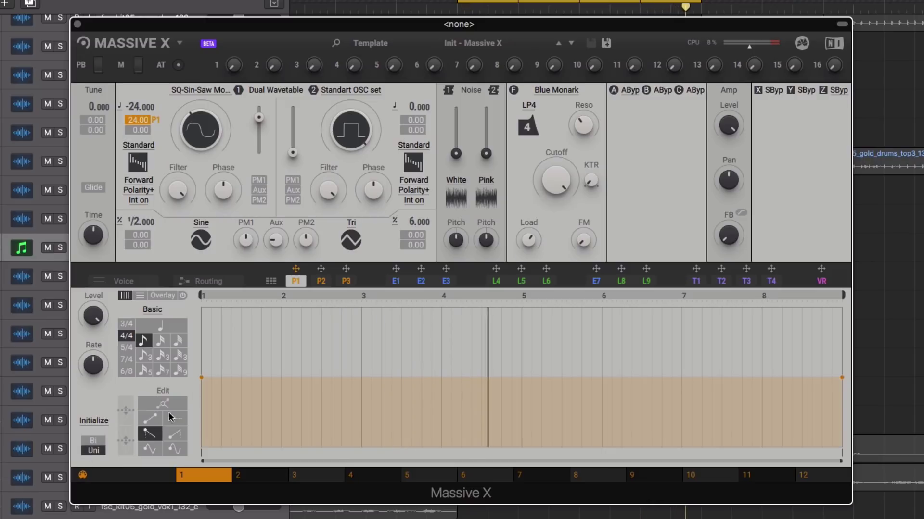
left_click(214, 380)
mouse_move(217, 389)
left_mouse_down()
mouse_move(235, 460)
mouse_move(227, 438)
mouse_move(216, 442)
mouse_move(215, 461)
mouse_move(211, 448)
mouse_move(282, 446)
mouse_move(252, 447)
mouse_move(282, 449)
left_mouse_up()
left_click_drag(241, 419, 214, 313)
left_click_drag(220, 436, 230, 438)
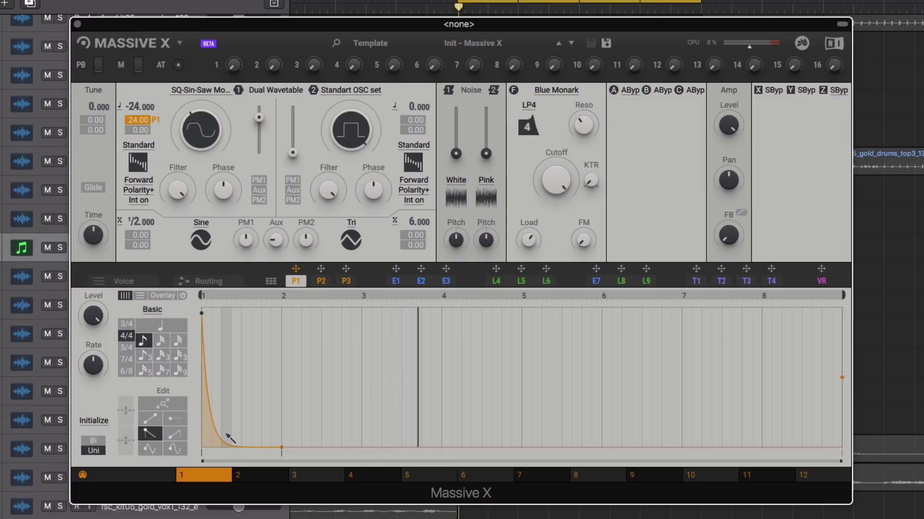
Step: Audition the decay in Logic, then show P1's key-trigger settings
left_click(22, 243)
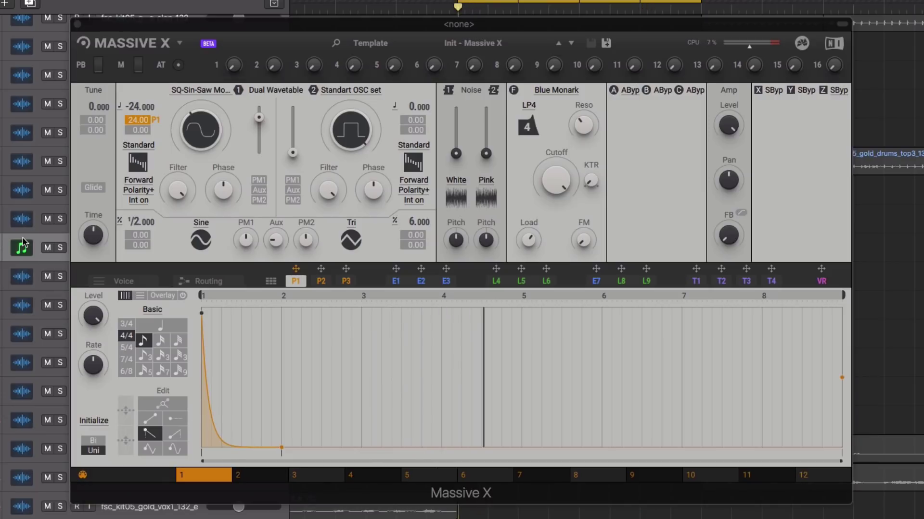
left_click(215, 428)
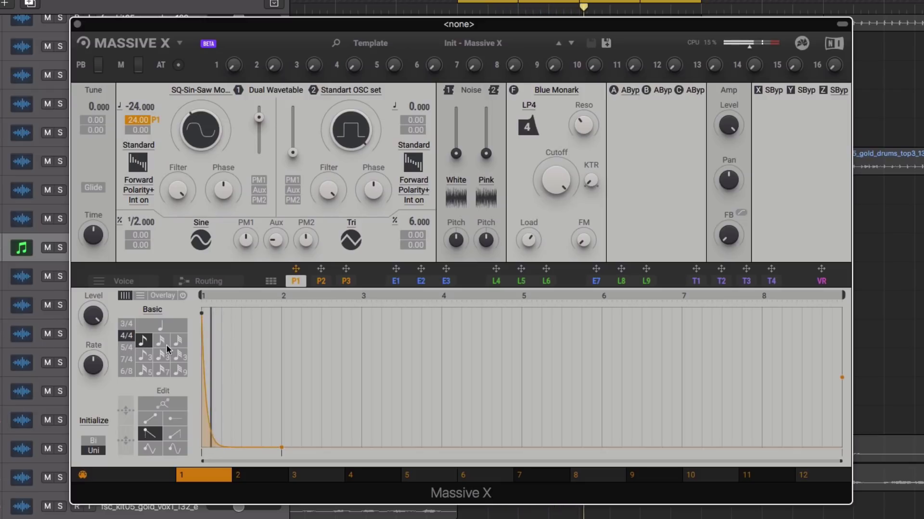
left_click(271, 282)
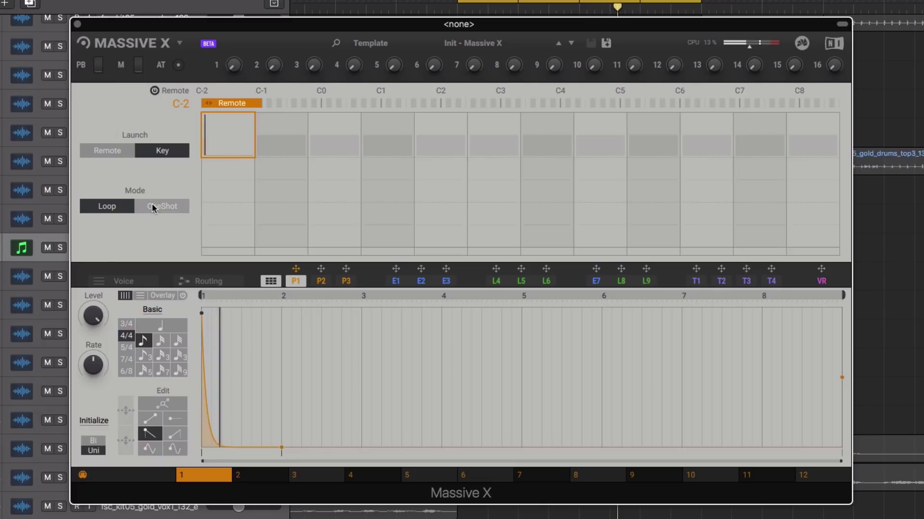
Step: Set Performer P1's trigger Mode to OneShot and switch to the routing view
left_click(152, 205)
left_click(271, 281)
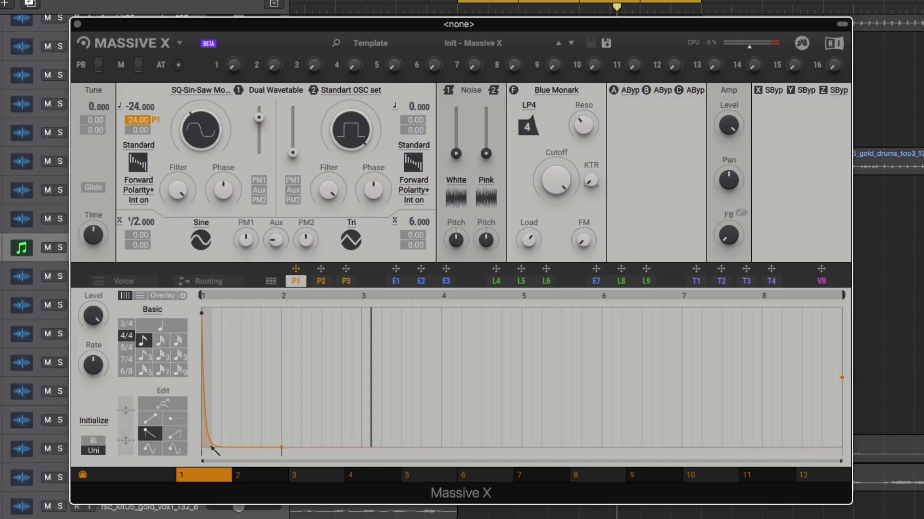
left_click(202, 283)
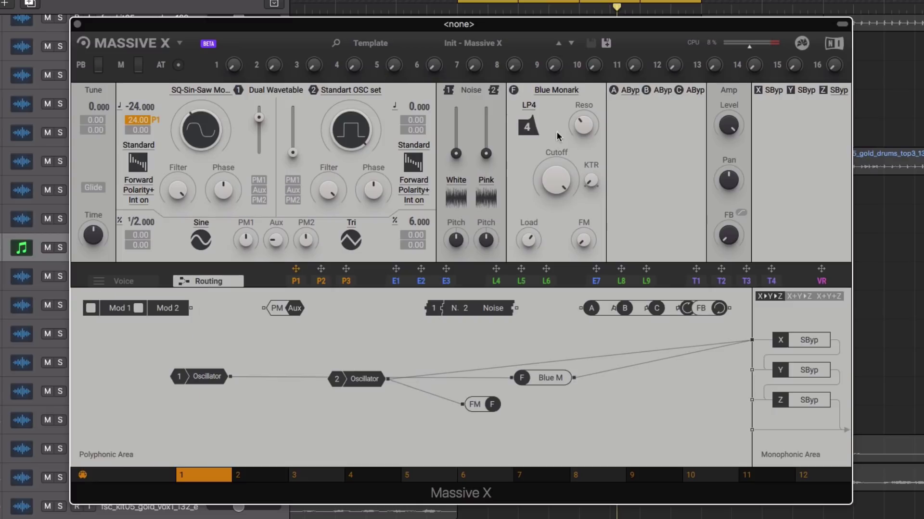
Step: Pull both FB nodes out of the A-B-C chain and feed Blue M's output into feedback
left_click_drag(702, 308, 693, 404)
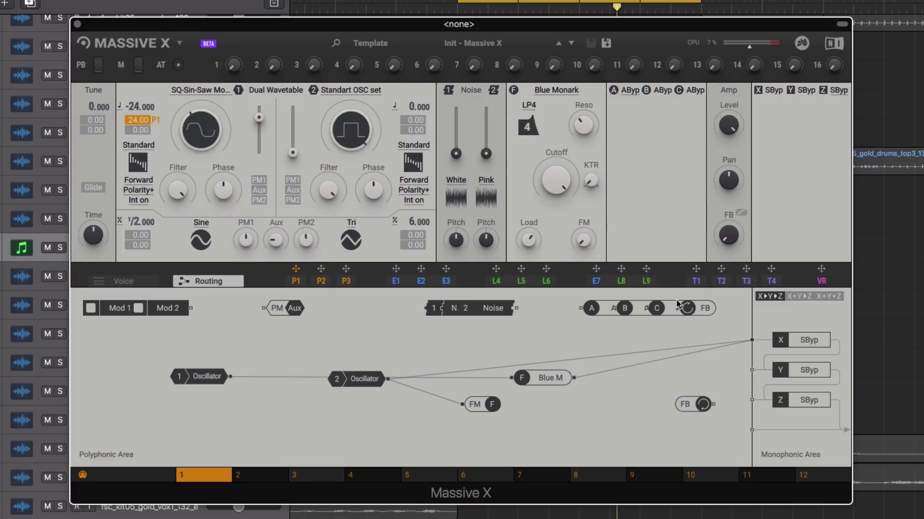
left_click_drag(694, 307, 626, 415)
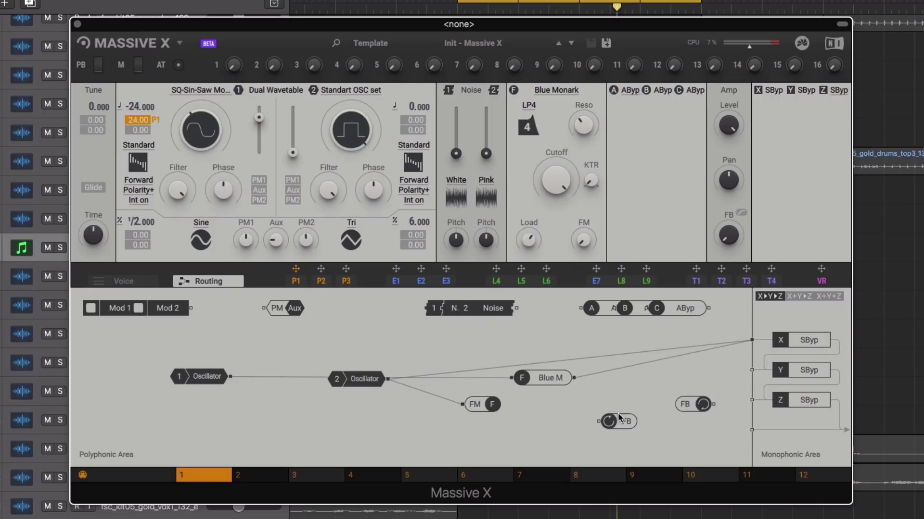
left_click_drag(575, 378, 599, 422)
left_click_drag(676, 406, 507, 377)
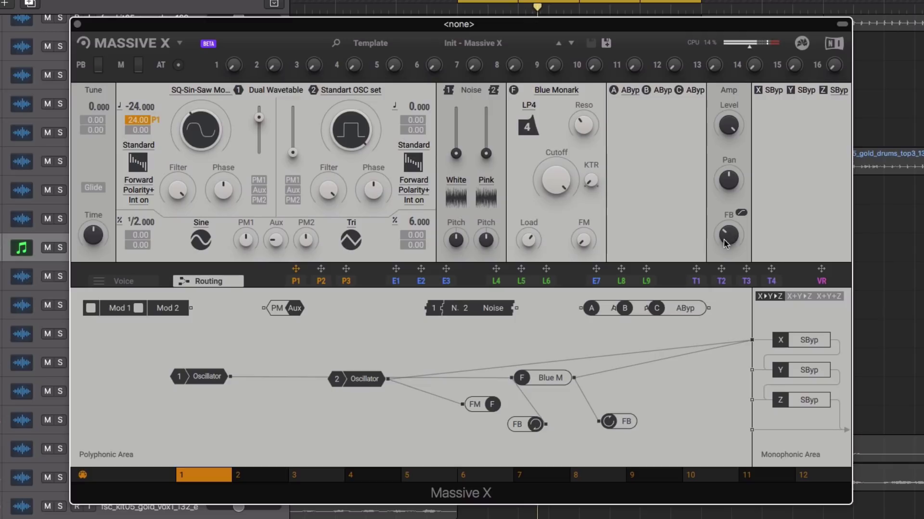
Step: Load Monster > Hohlkopf into oscillator 1, replacing Gorilla-Fe Male, and raise its wavetable position
left_click(194, 91)
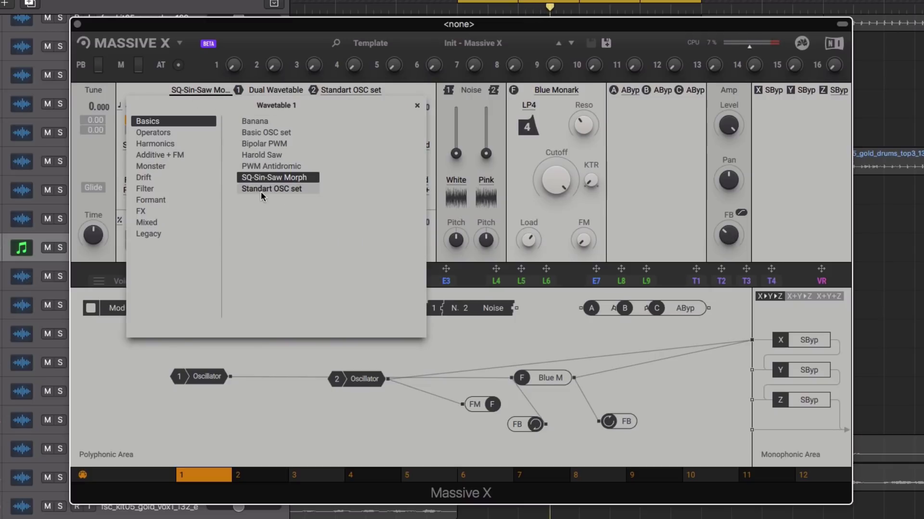
left_click(149, 167)
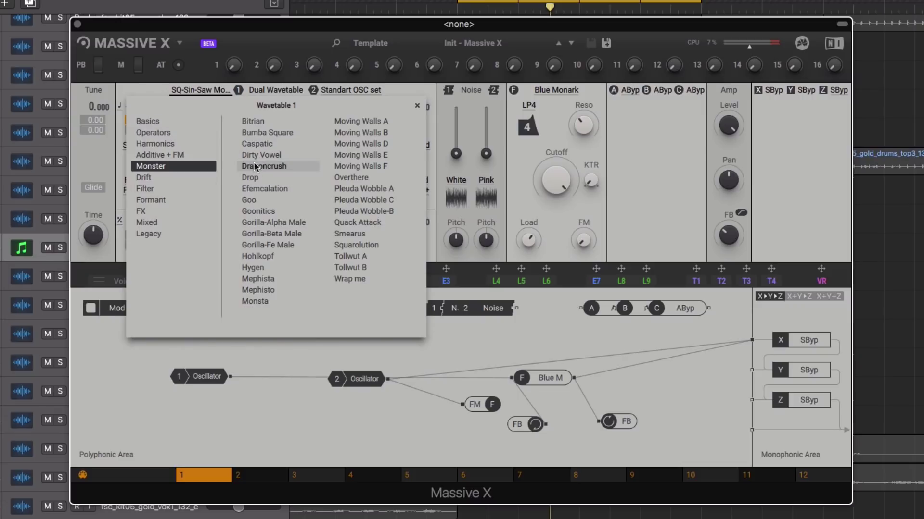
double_click(252, 245)
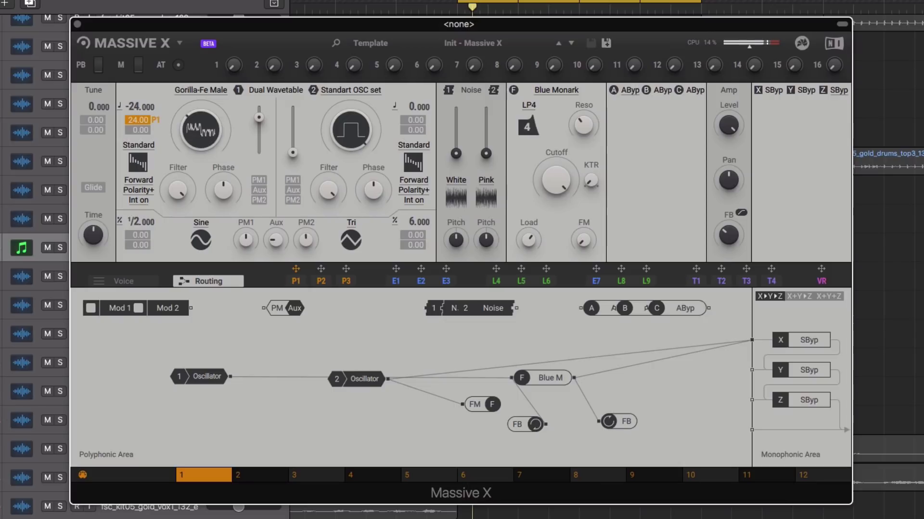
left_click(195, 87)
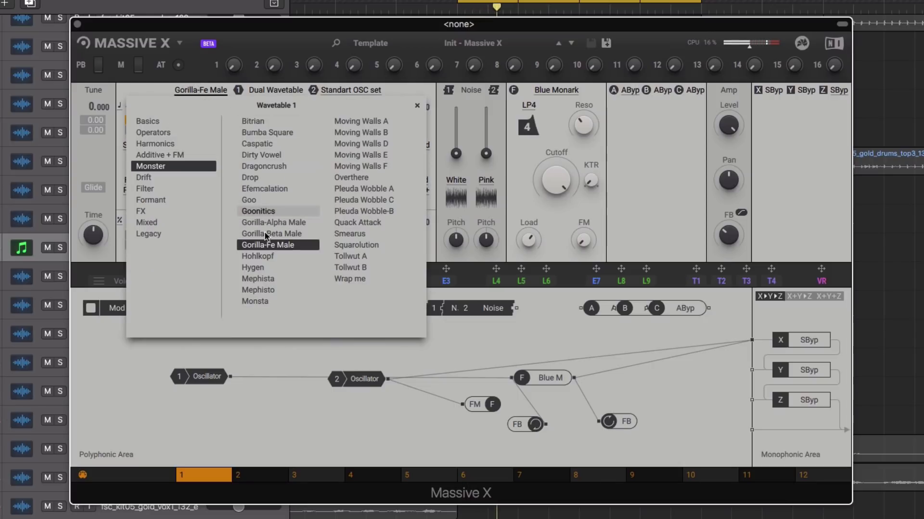
left_click(258, 268)
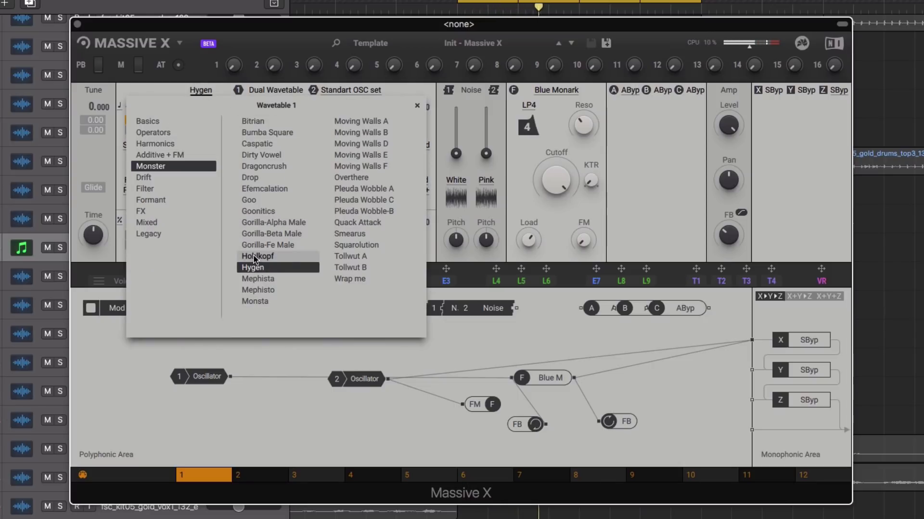
left_click(253, 256)
double_click(254, 256)
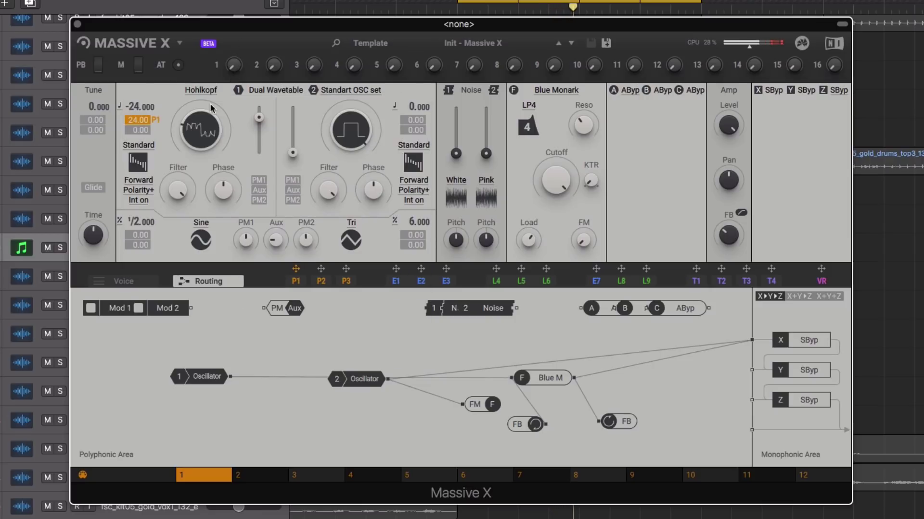
mouse_move(210, 103)
left_mouse_down()
mouse_move(210, 72)
mouse_move(210, 81)
left_mouse_up()
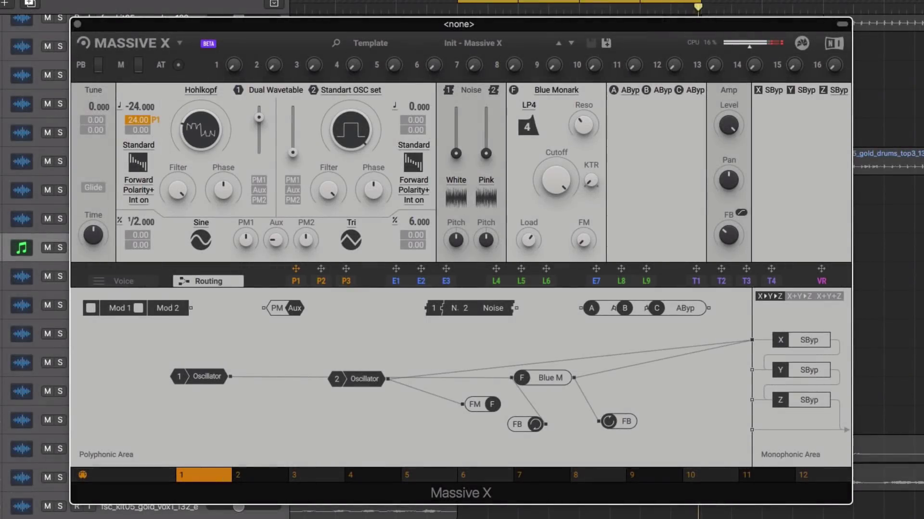
Step: Assign envelope E3 to oscillator 1's Hohlkopf wavetable position
left_click_drag(210, 81, 210, 87)
left_click(420, 281)
left_click_drag(446, 268, 189, 153)
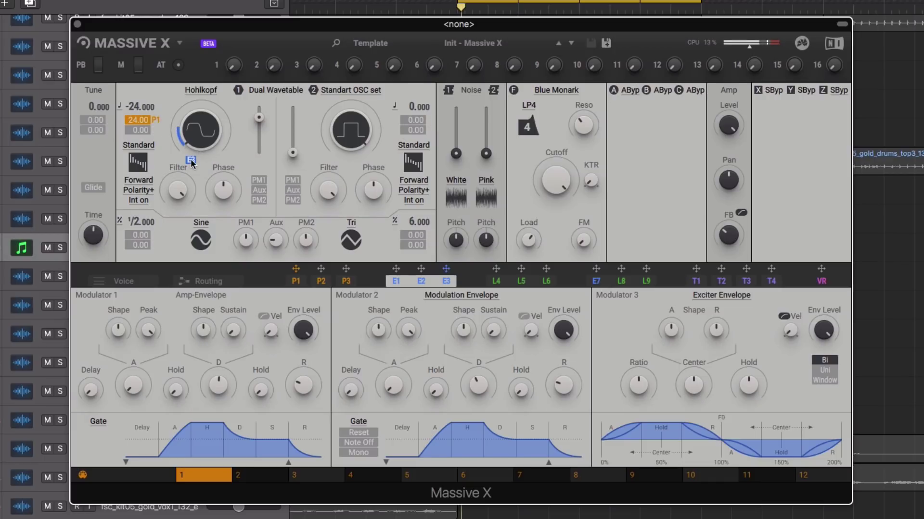
Step: Make modulator 3 a Modulation Envelope and set oscillator 1's phase modulation source to PM1
left_click(721, 295)
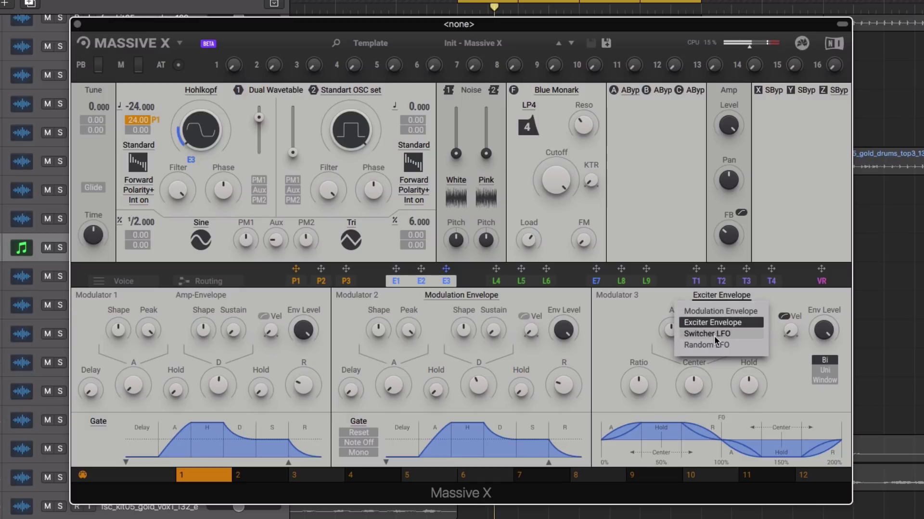
left_click(712, 311)
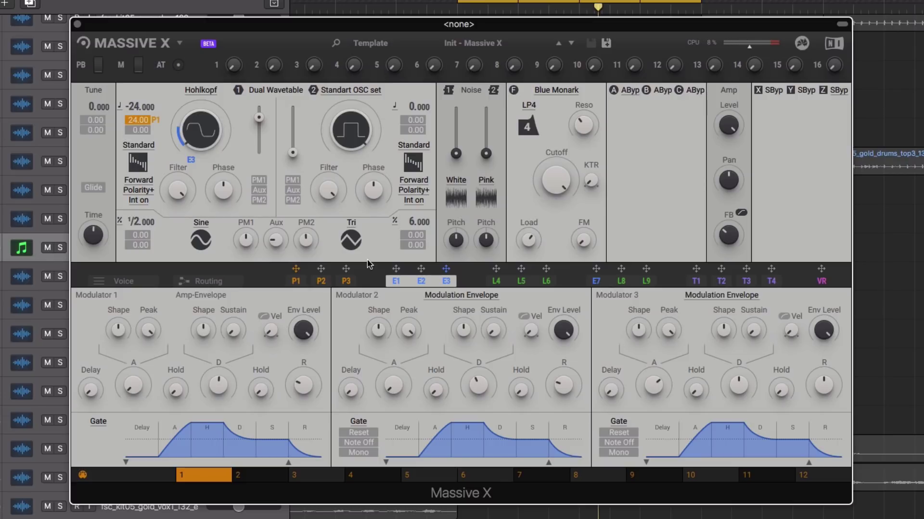
left_click(258, 181)
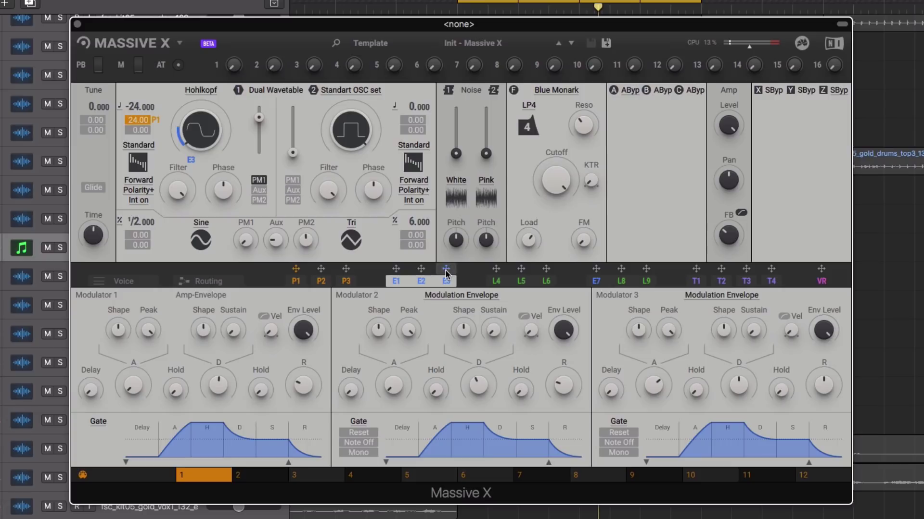
Step: Modulate oscillator 1's PM1 amount with envelope 3
left_click_drag(446, 272, 241, 259)
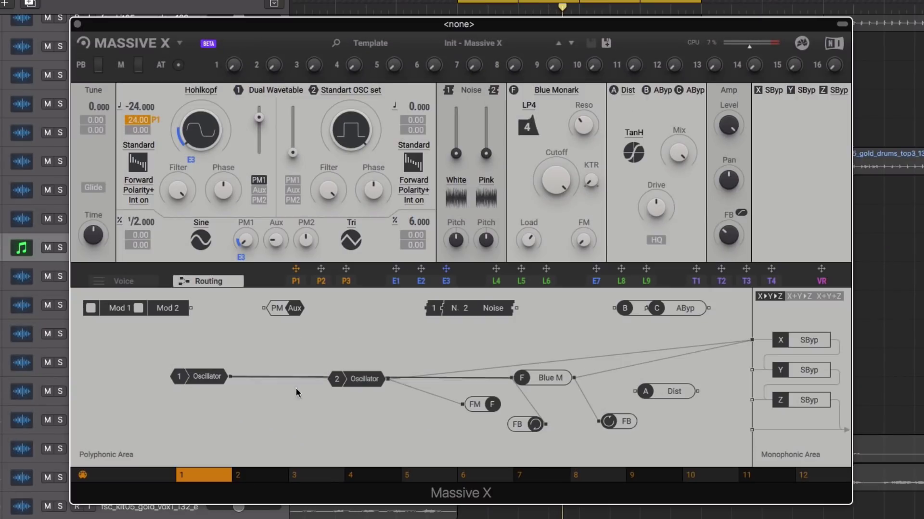
Step: Move oscillator 1's node higher in the Routing view
left_click_drag(202, 373, 752, 340)
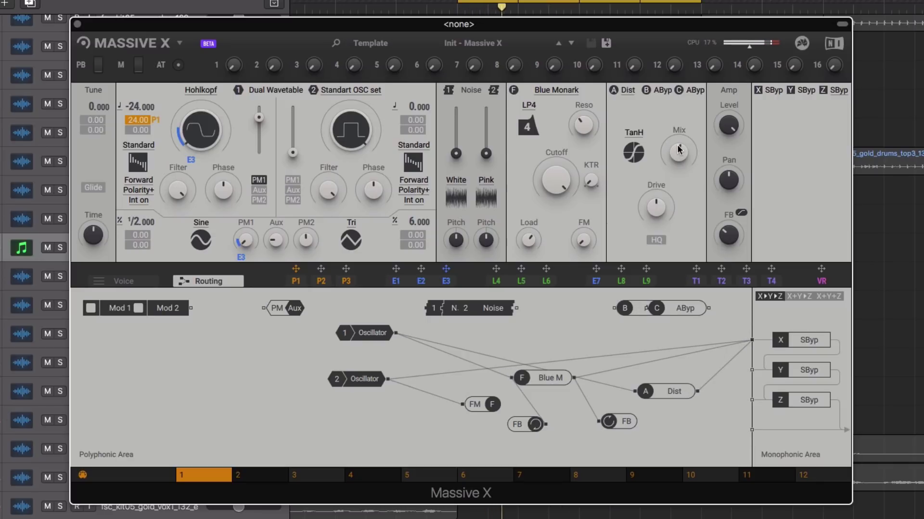
Step: Enable HQ on the insert distortion and set its type to HypB
left_click(658, 239)
left_click(633, 133)
left_click(619, 171)
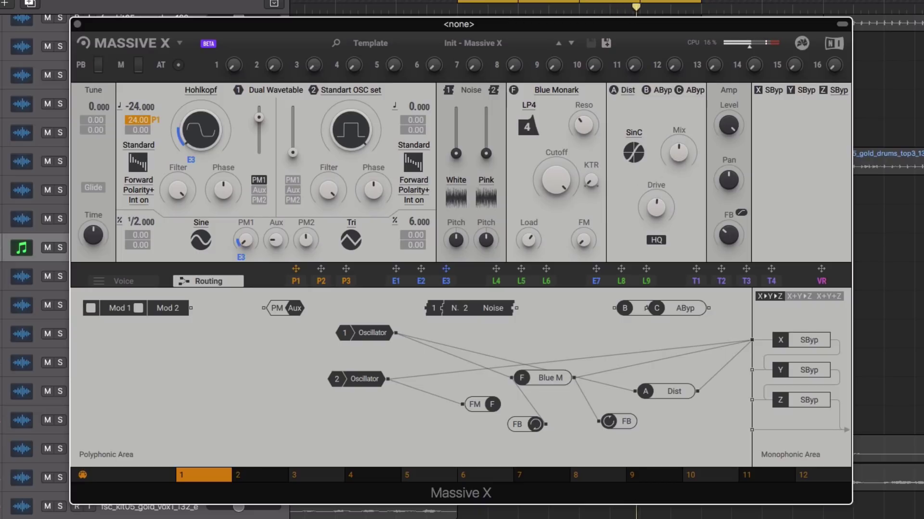
left_click(634, 131)
left_click(624, 183)
left_click(638, 134)
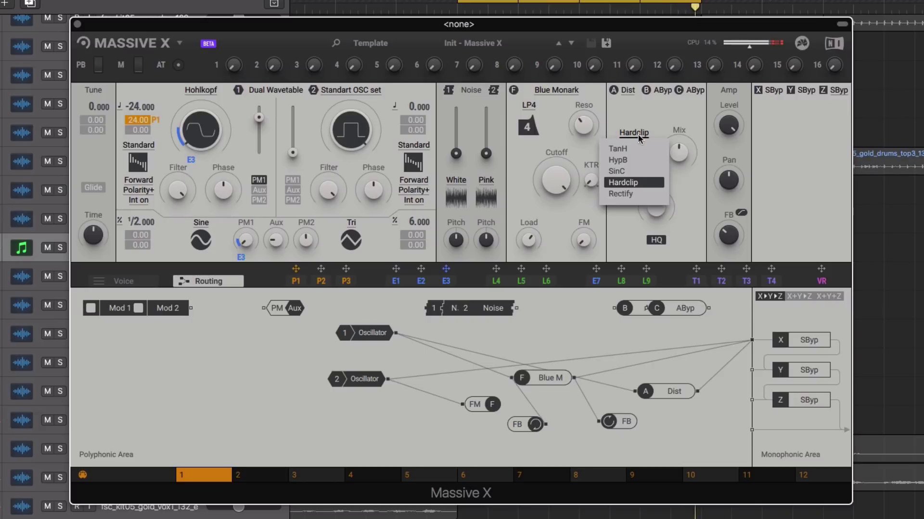
left_click(633, 159)
Step: Lower the distortion drive slightly and modulate the Amp FB amount with envelope 3
left_click_drag(655, 213, 655, 219)
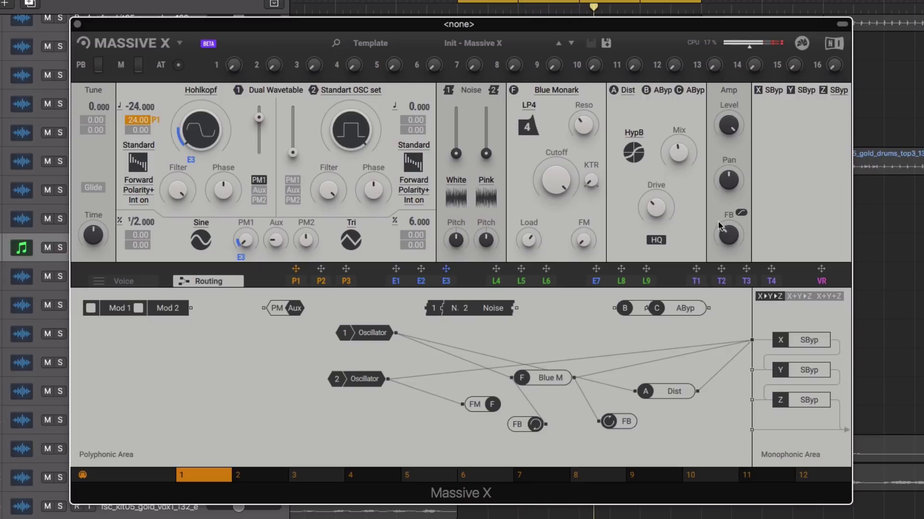
left_click_drag(445, 269, 725, 255)
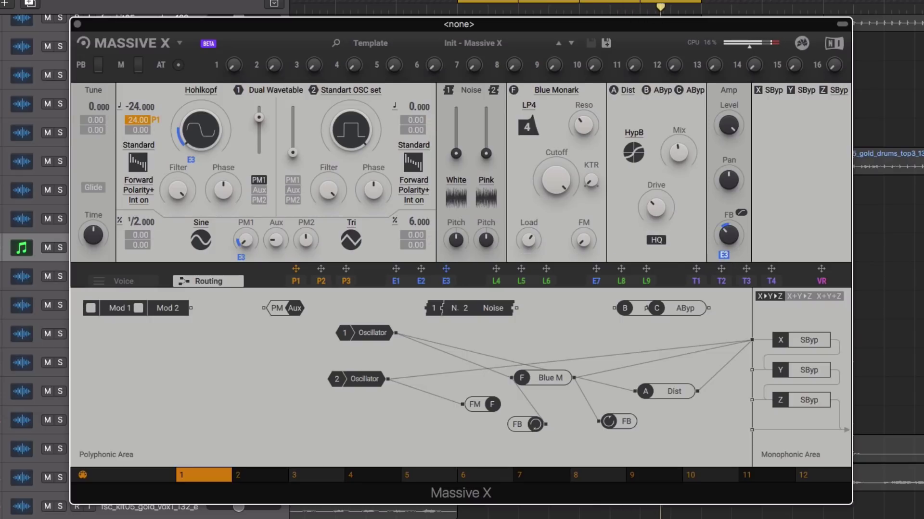